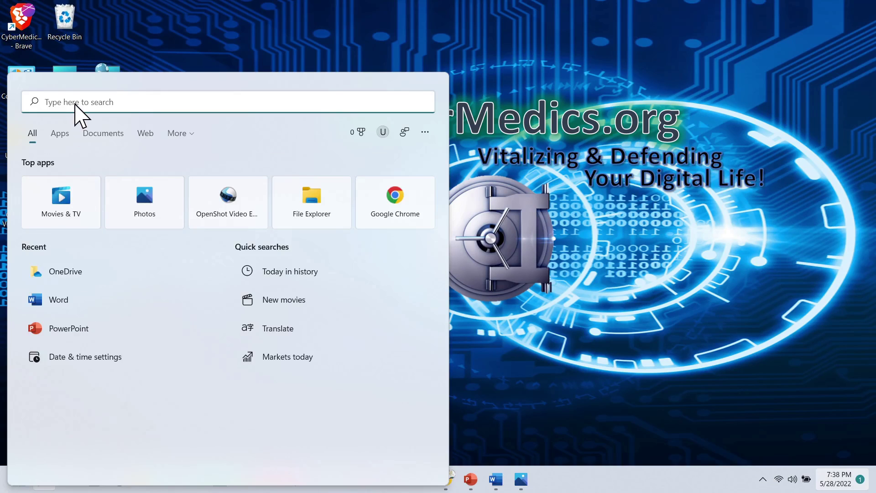
# Launch OneDrive from search and sign in with the prefilled account via phone notification
pyautogui.write('onedrive')
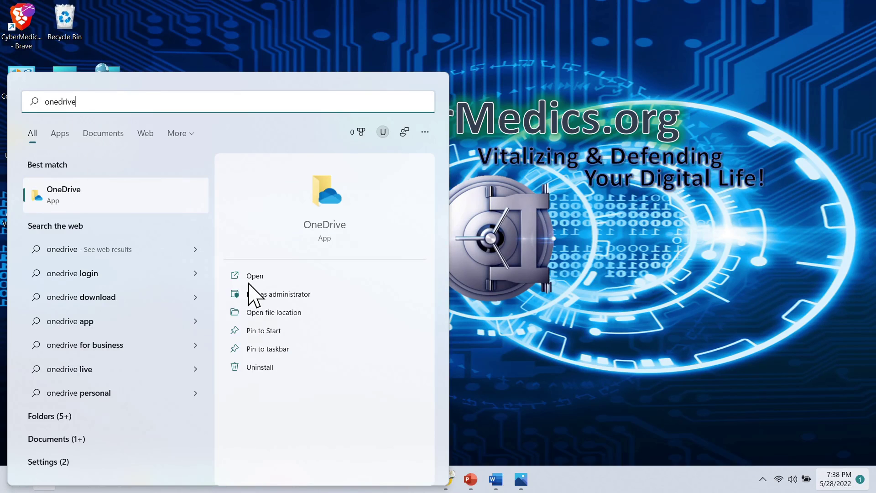
pyautogui.click(259, 276)
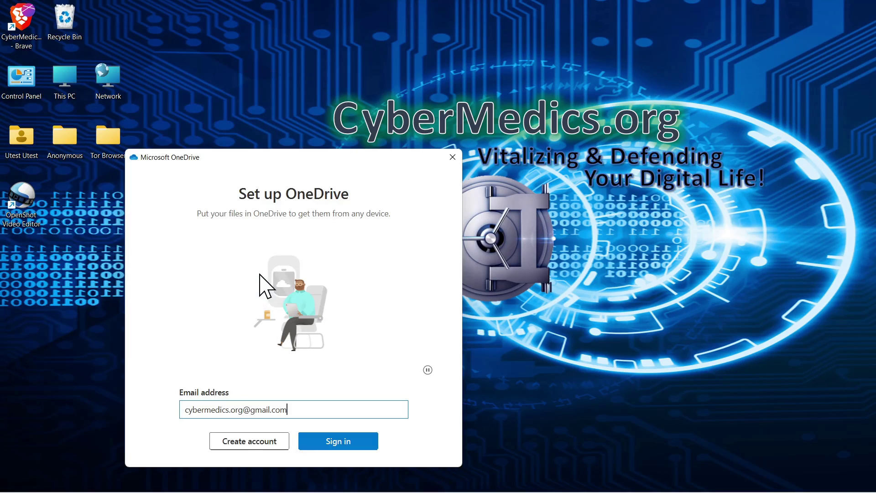
pyautogui.click(338, 443)
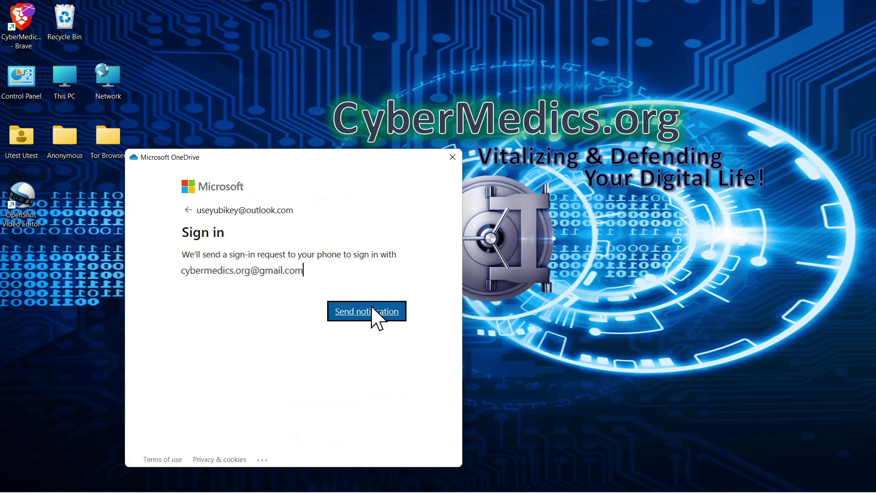
pyautogui.click(373, 321)
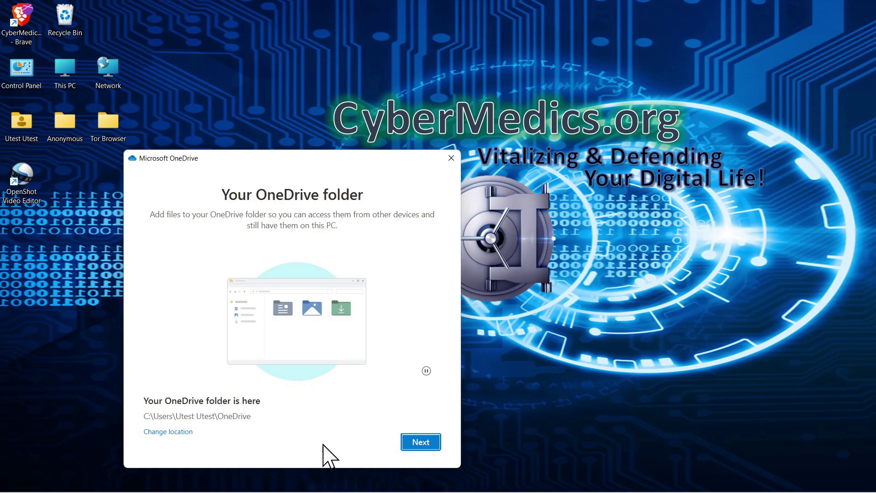
# Reuse the existing OneDrive folder, back up Desktop, Documents and Pictures, and view premium plans
pyautogui.click(425, 442)
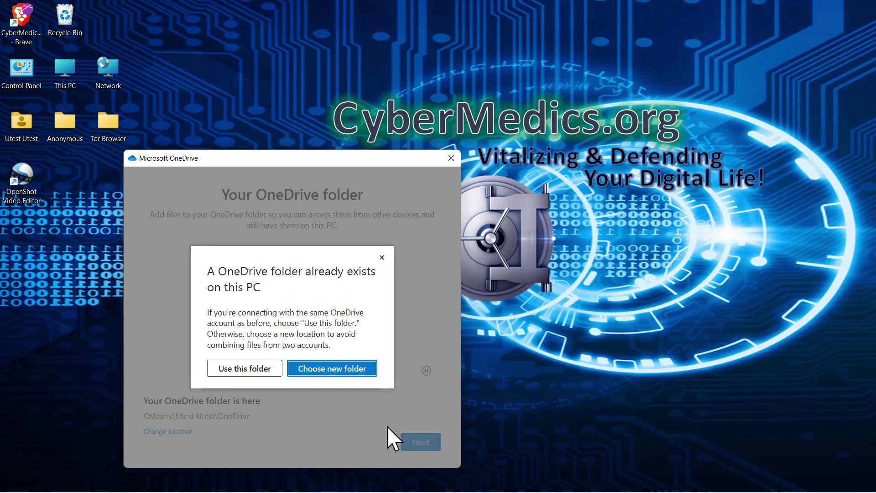
pyautogui.click(252, 370)
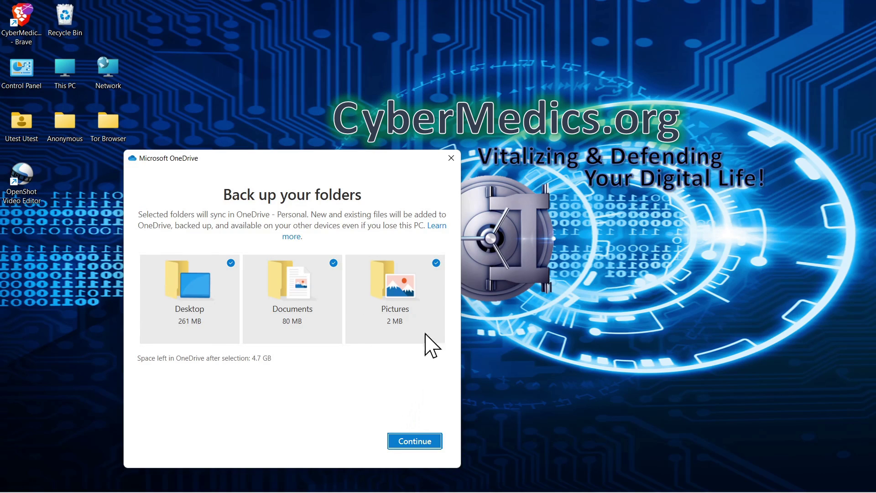
pyautogui.click(416, 442)
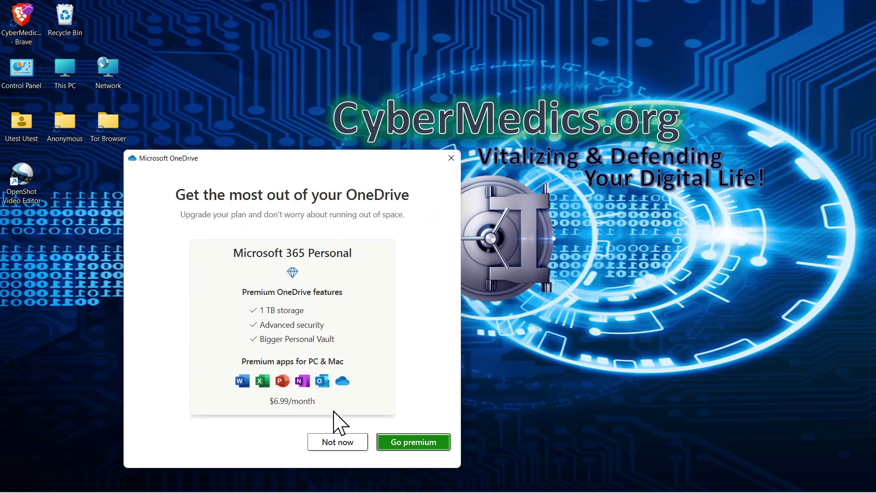
pyautogui.click(407, 442)
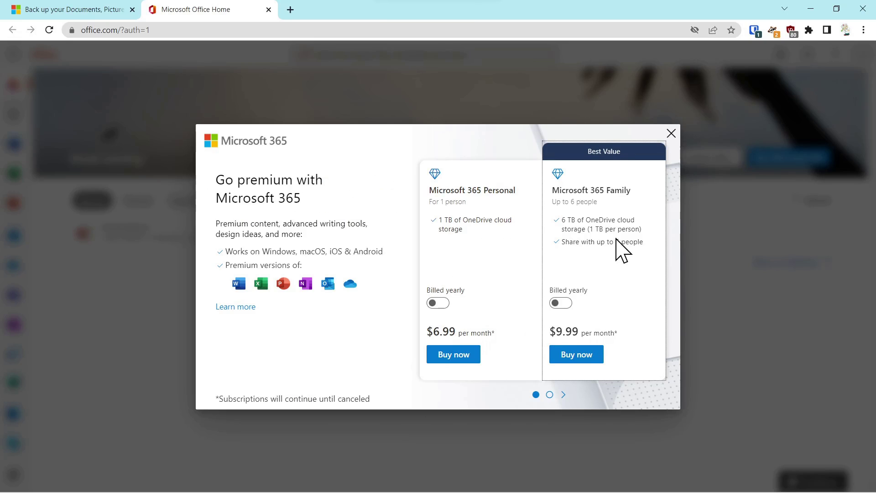
# Switch the Family plan to yearly billing ($99.99/year), then minimize Chrome
pyautogui.click(561, 304)
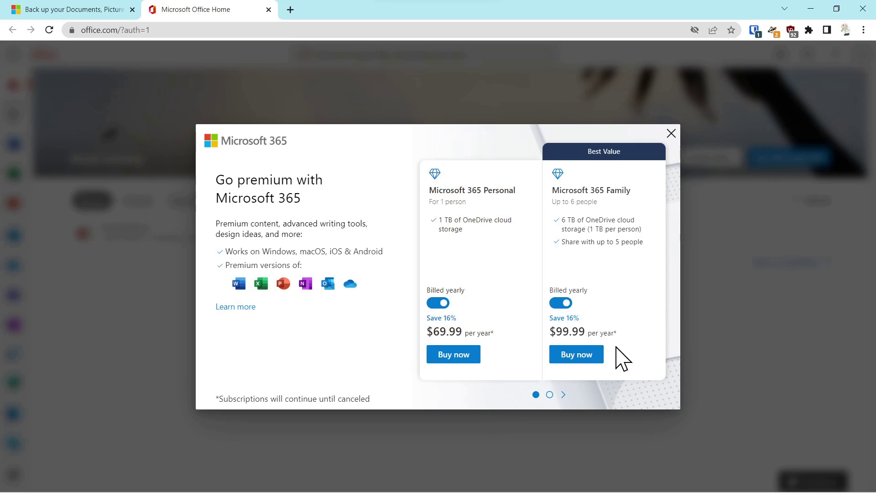
pyautogui.click(812, 9)
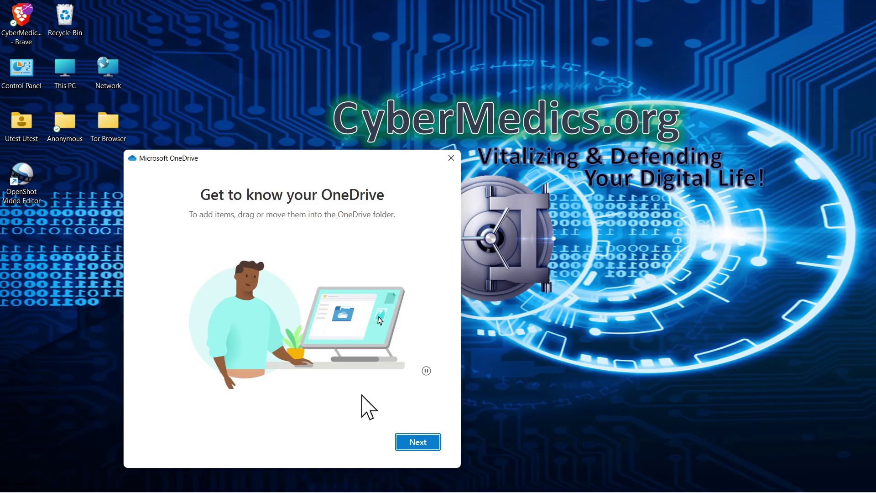
# Advance past the sharing and Files On Demand tour pages and skip the mobile app for later
pyautogui.click(410, 444)
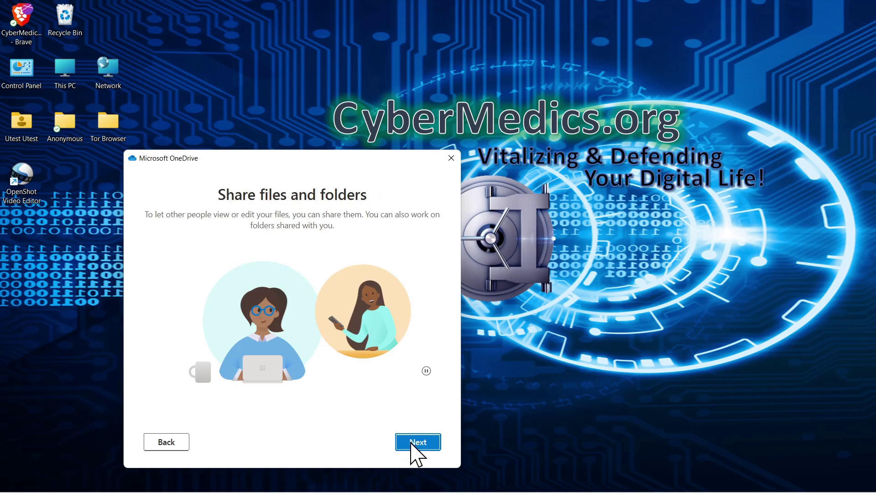
pyautogui.click(412, 443)
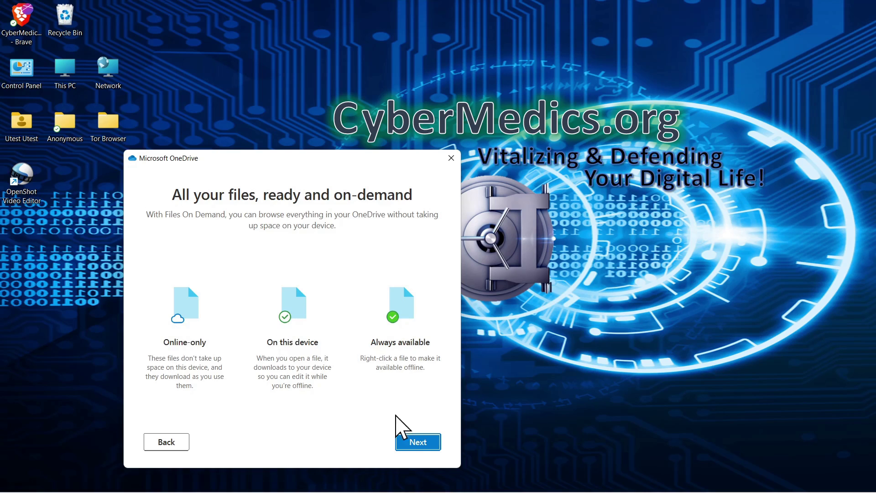
pyautogui.click(408, 442)
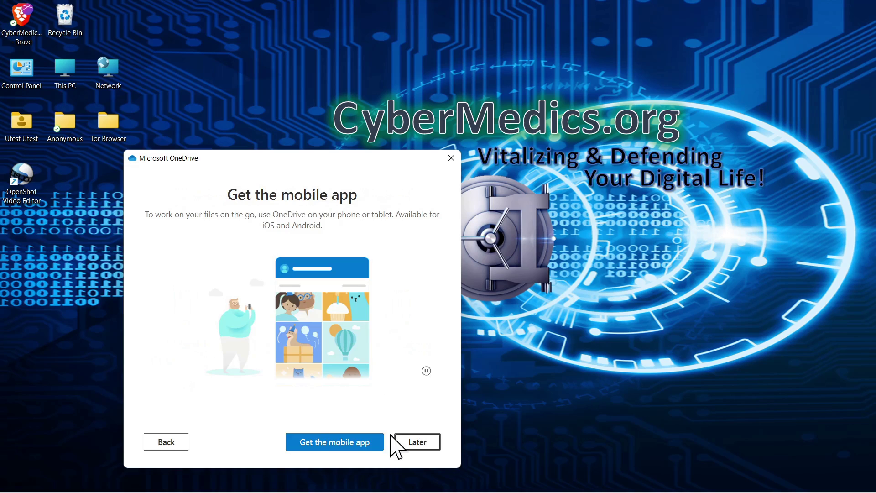
pyautogui.click(417, 443)
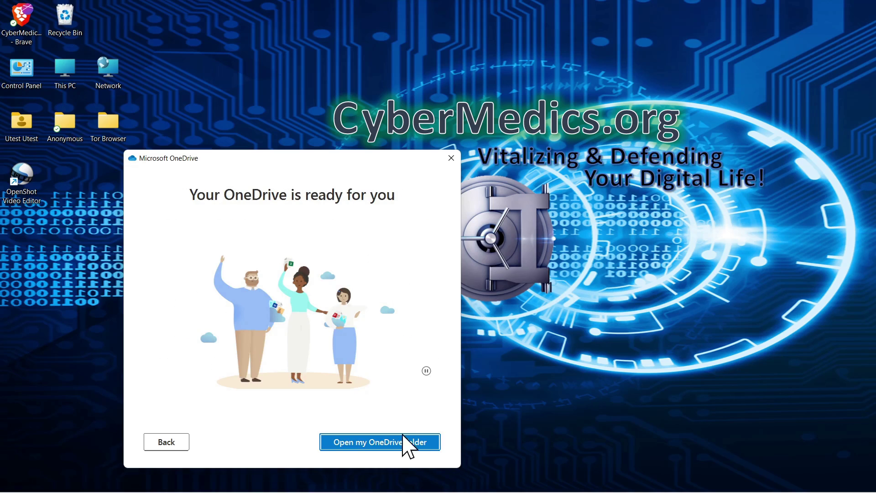
# Finish setup by opening the OneDrive folder, then bring up the tray panel showing files synced
pyautogui.click(358, 443)
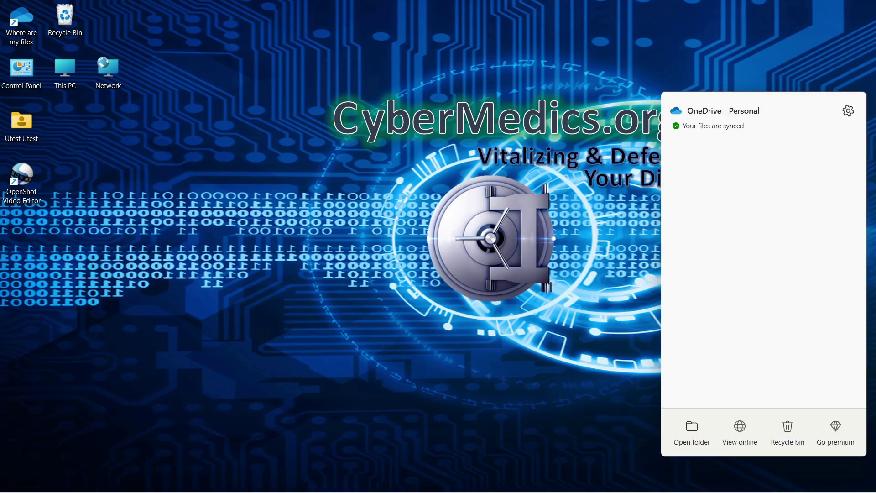
pyautogui.click(849, 111)
# Go to OneDrive Settings > Backup > Manage backup to see Desktop, Documents and Pictures selected
pyautogui.click(788, 136)
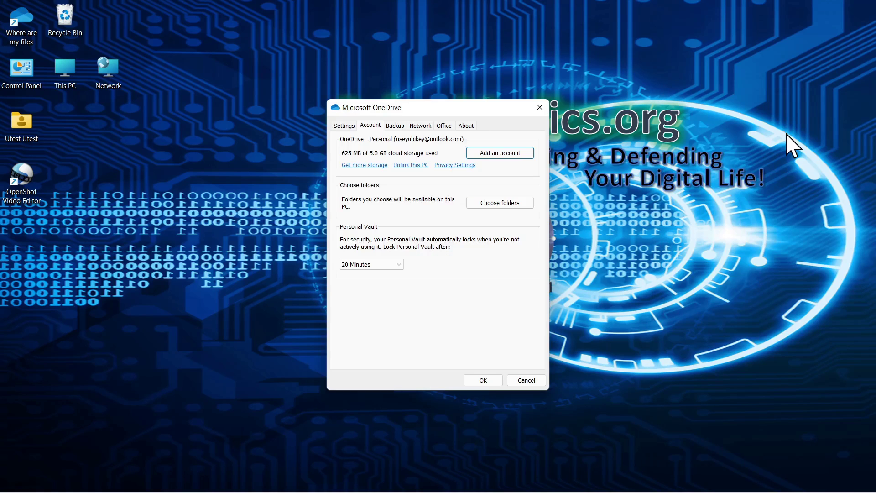
pyautogui.click(395, 126)
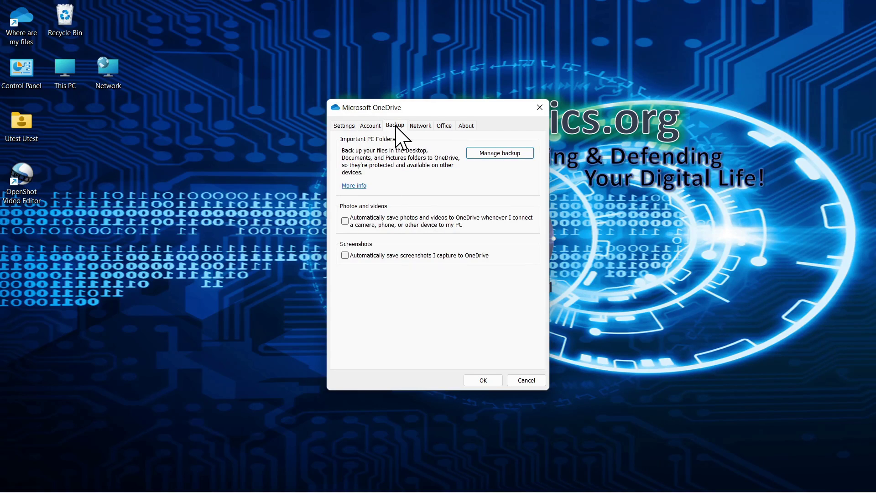
pyautogui.click(499, 156)
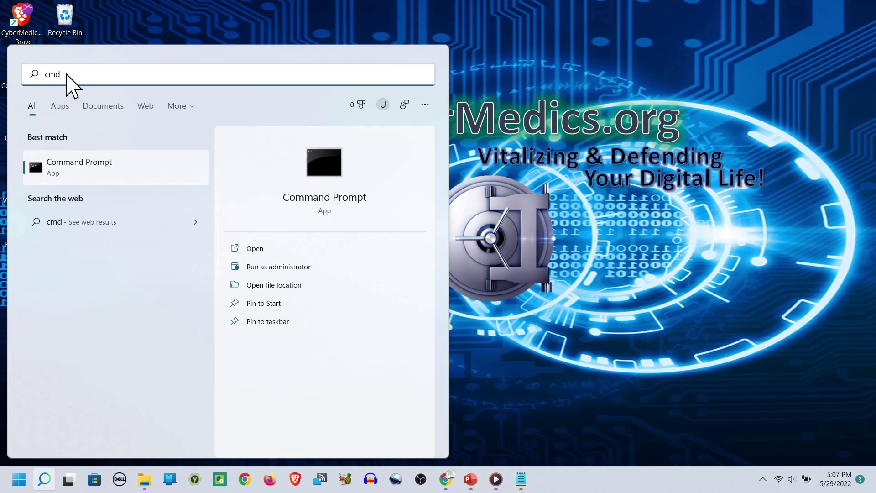
# Run Command Prompt as administrator from the 'cmd' search result
pyautogui.click(278, 267)
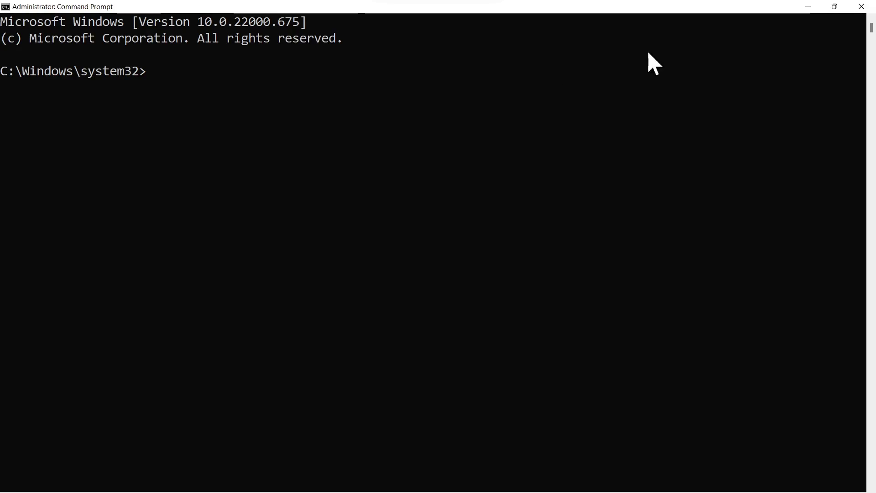
# Minimize Command Prompt and copy the name A_Final_Youtube from the folder's Properties dialog
pyautogui.click(804, 6)
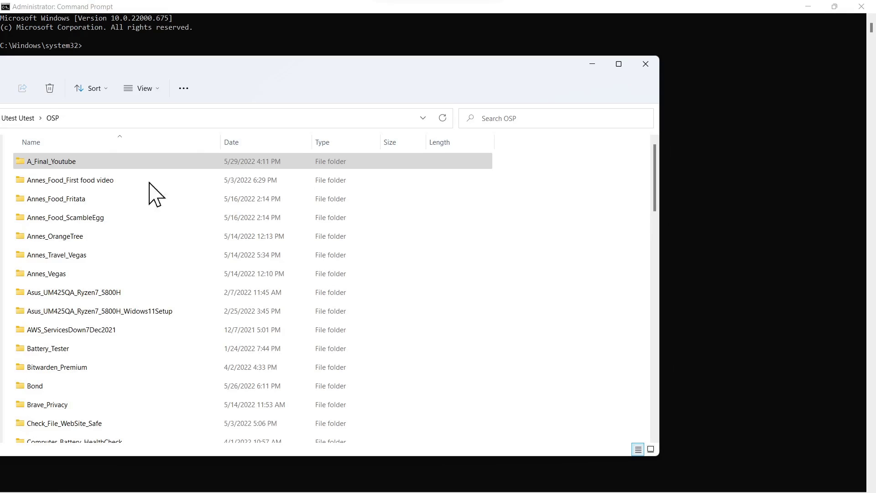
pyautogui.rightClick(40, 162)
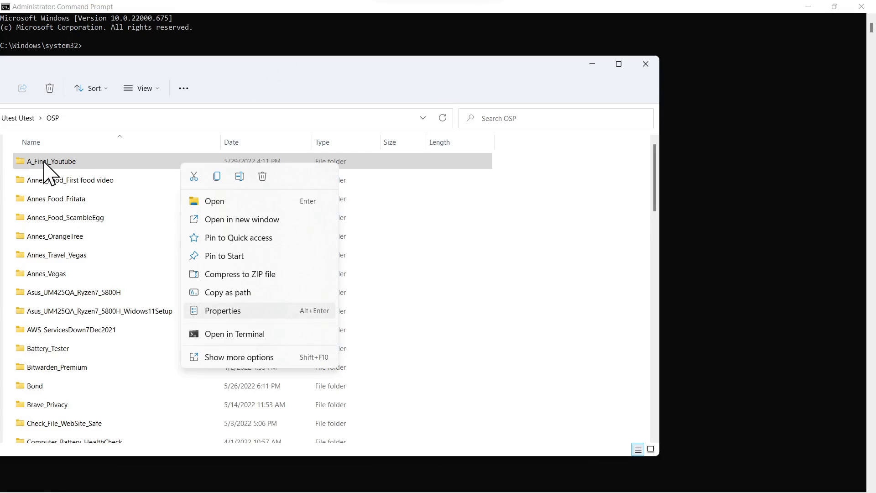
pyautogui.click(242, 311)
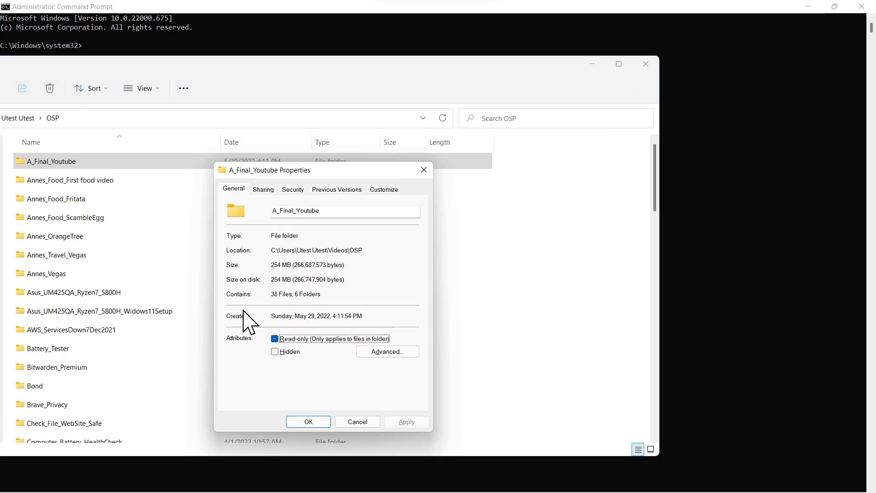
pyautogui.rightClick(293, 212)
pyautogui.hotkey('ctrl', 'c')
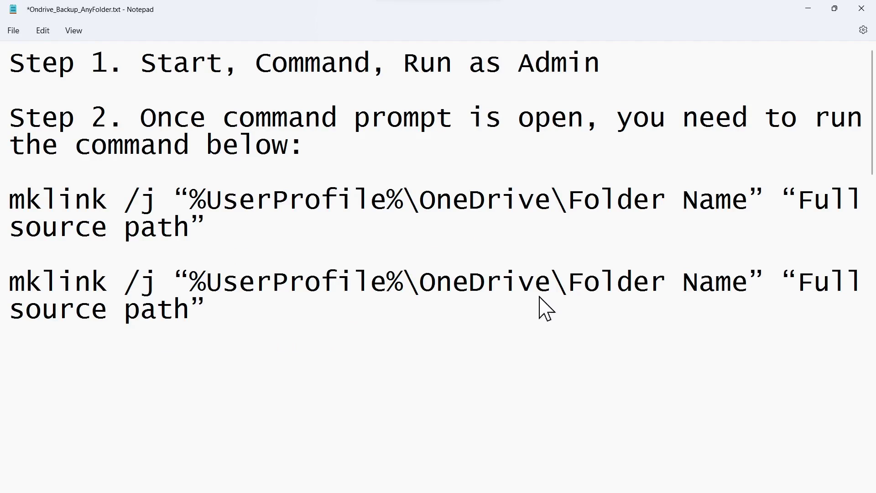
# Paste A_Final_Youtube over 'Folder Name' in the second mklink line, then return to Properties
pyautogui.hotkey('ctrl', 'shift', 'Right')
pyautogui.hotkey('ctrl', 'shift', 'Right')
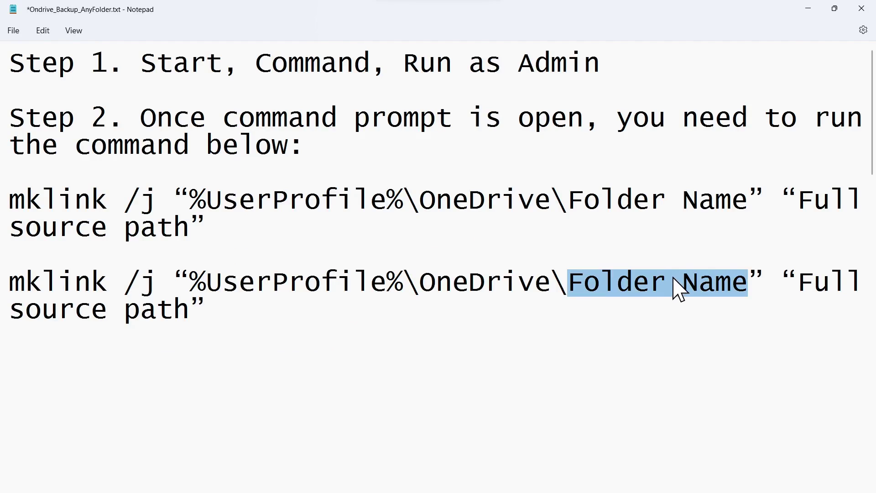
pyautogui.rightClick(675, 290)
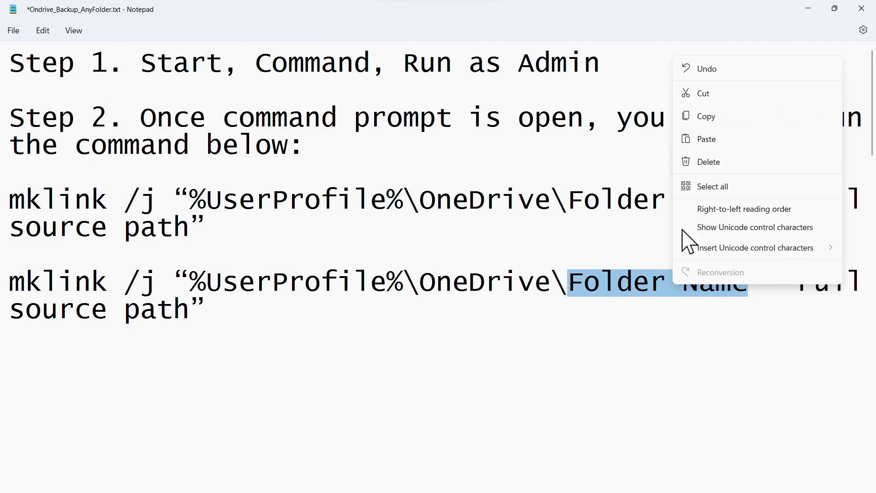
pyautogui.click(710, 142)
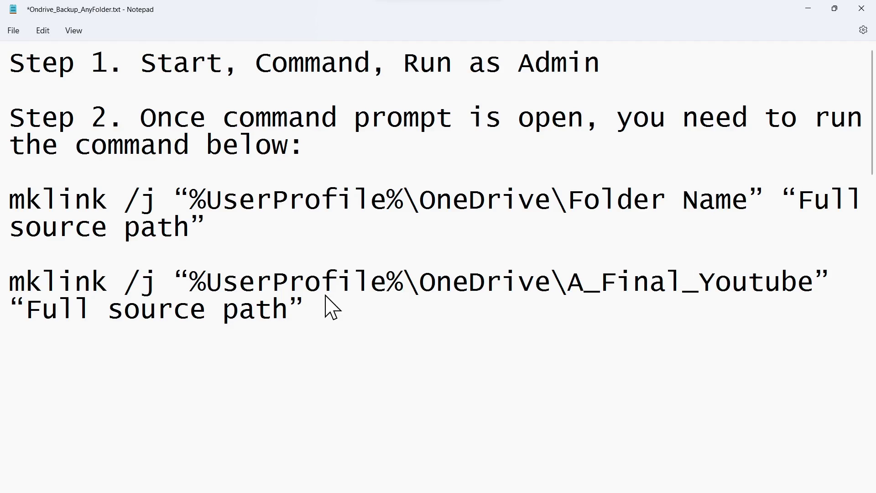
pyautogui.hotkey('alt', 'Tab')
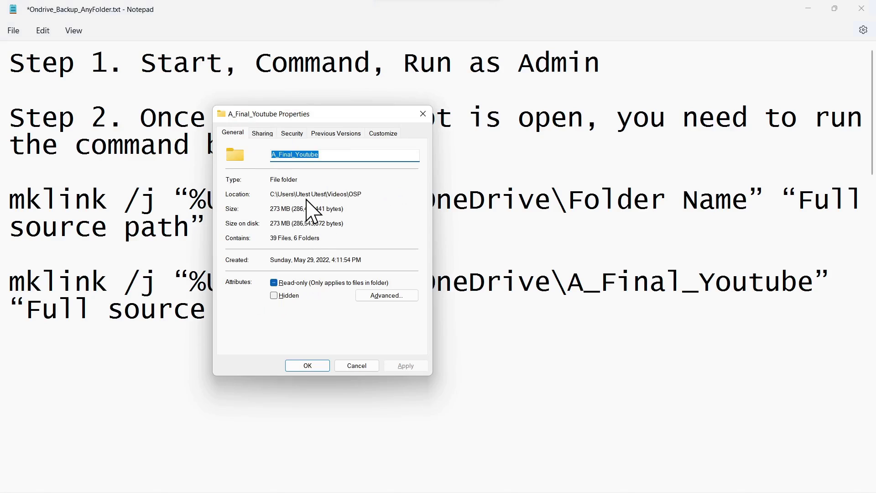
# Open A_Final_Youtube and copy its full path from the Bitwarden_Tips_Tricks_2FA subfolder's Location field
pyautogui.doubleClick(309, 196)
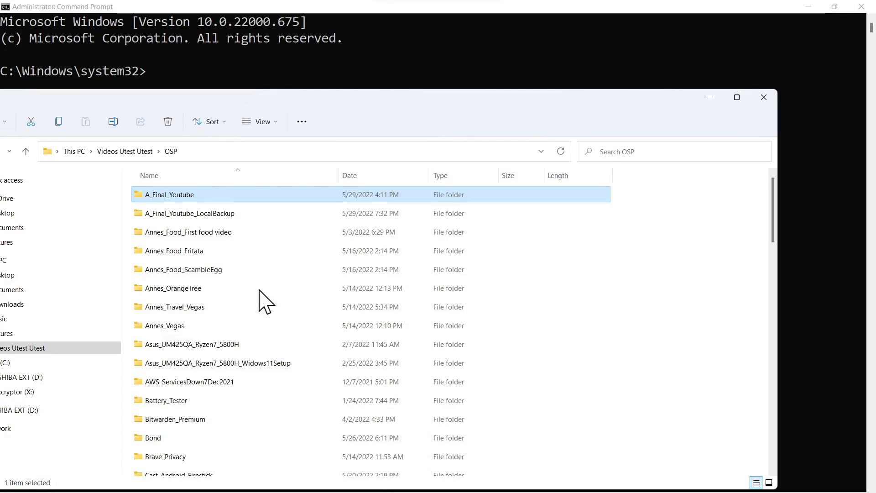
pyautogui.doubleClick(173, 194)
pyautogui.rightClick(151, 201)
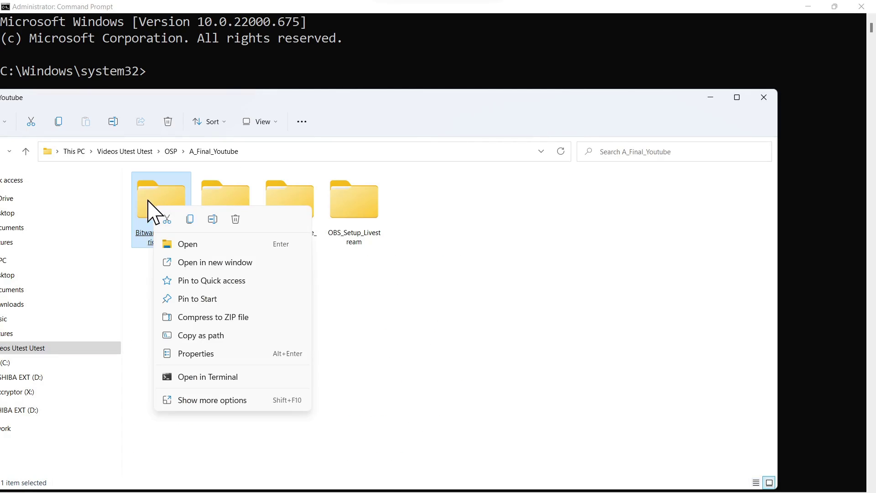
pyautogui.click(198, 355)
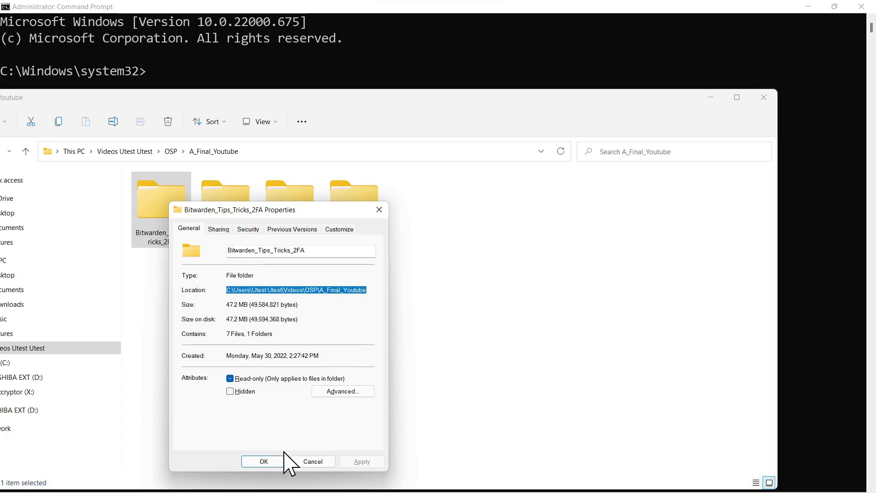
pyautogui.rightClick(331, 291)
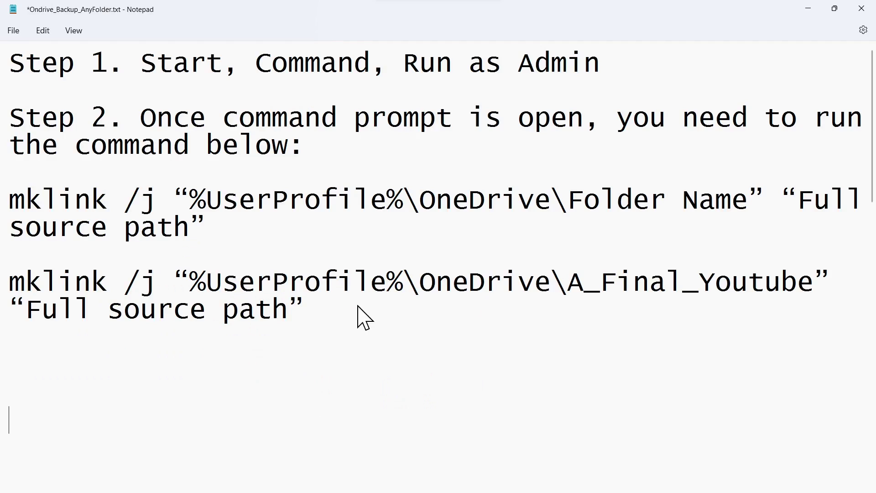
# Paste the A_Final_Youtube source path over 'Full source path' in the second mklink command
pyautogui.moveTo(288, 310); pyautogui.dragTo(26, 310)
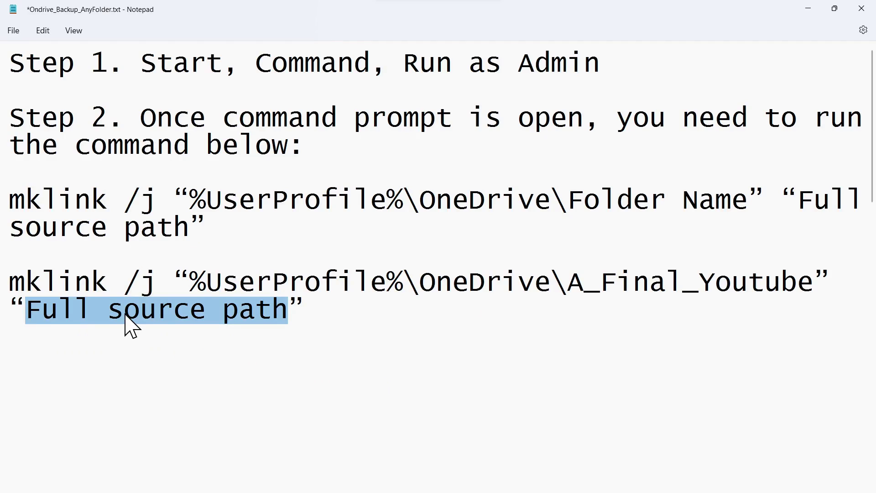
pyautogui.rightClick(130, 325)
pyautogui.click(303, 168)
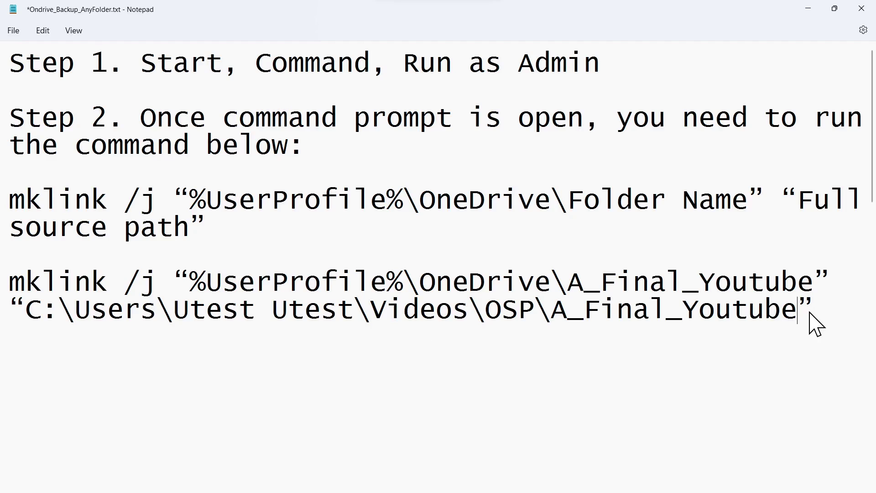
# Copy the completed mklink command and minimize Notepad to reveal Command Prompt
pyautogui.tripleClick(418, 300)
pyautogui.hotkey('ctrl', 'c')
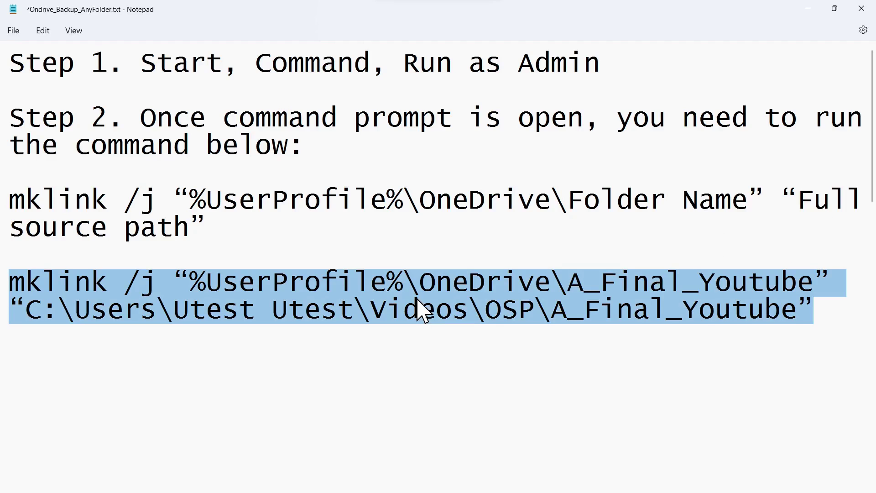
pyautogui.rightClick(416, 287)
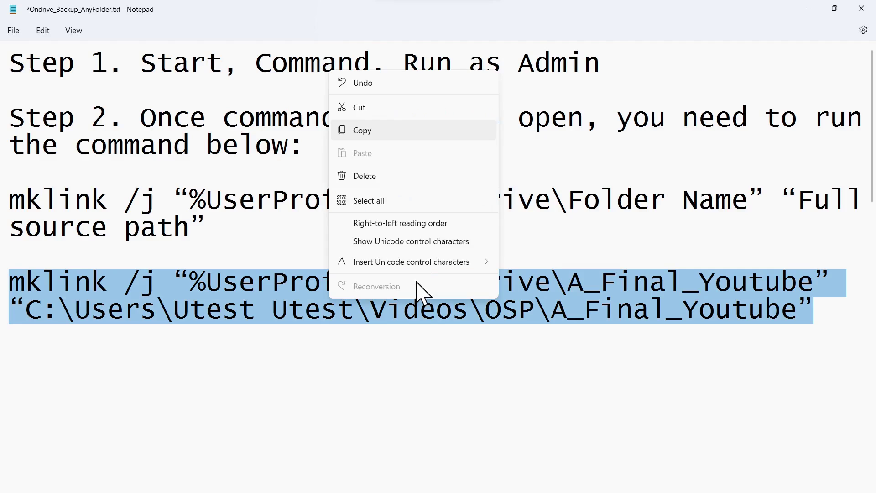
pyautogui.click(360, 134)
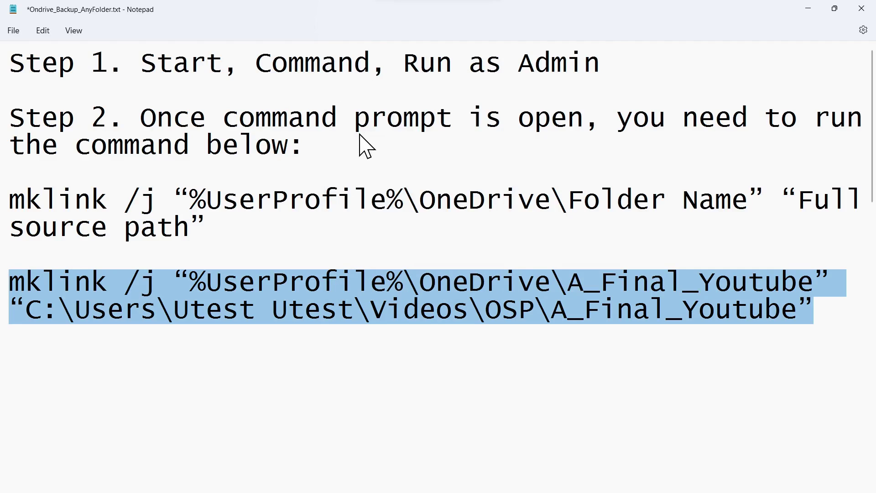
pyautogui.click(809, 8)
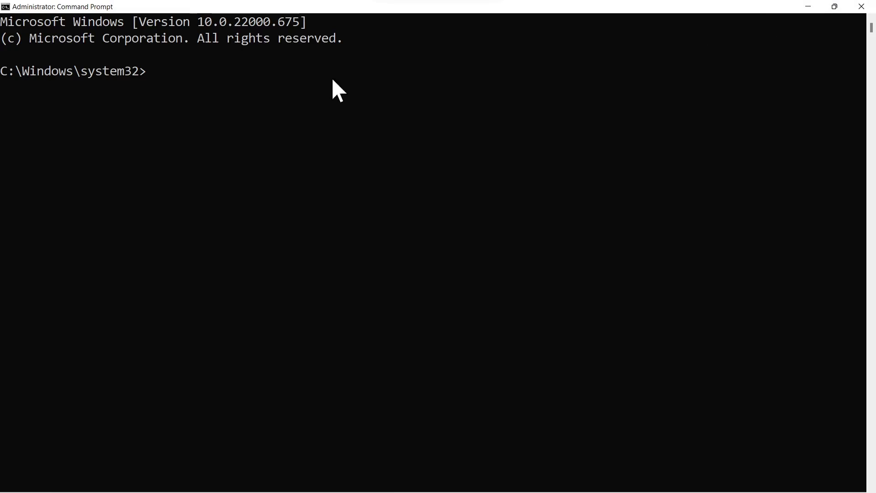
# Paste and run the mklink /j command linking OneDrive\A_Final_Youtube to Videos\OSP\A_Final_Youtube
pyautogui.click(6, 7)
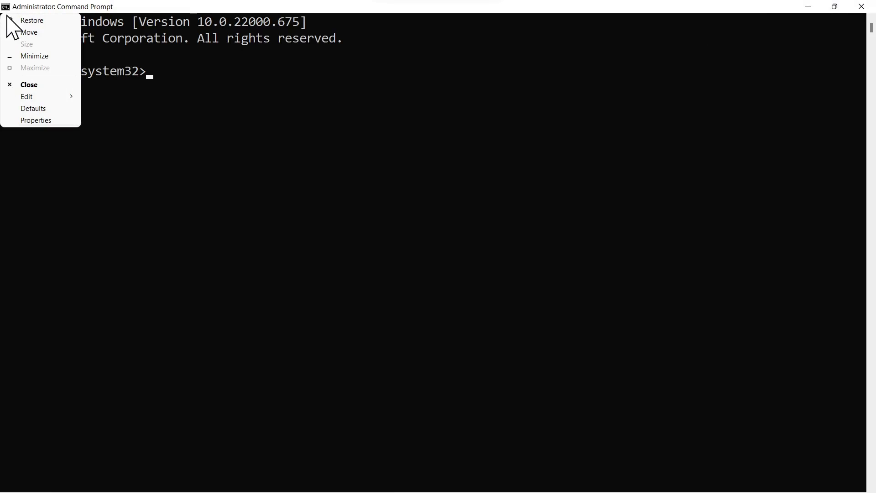
pyautogui.moveTo(28, 98)
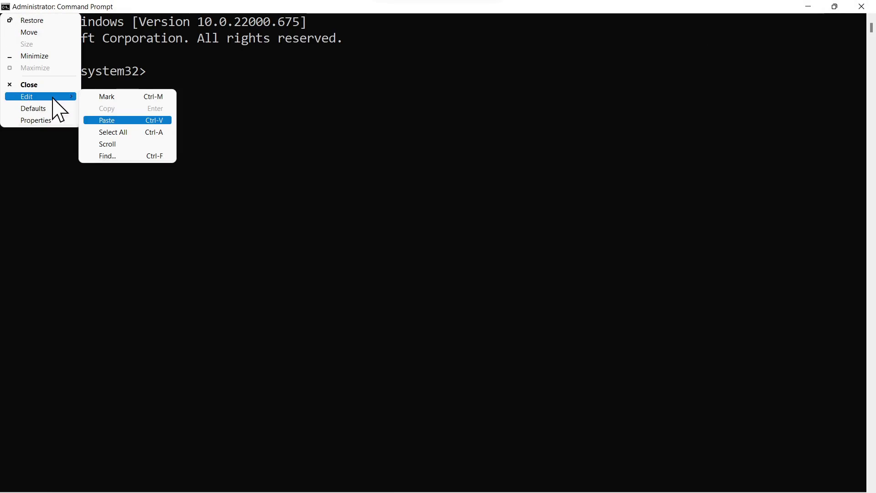
pyautogui.click(102, 121)
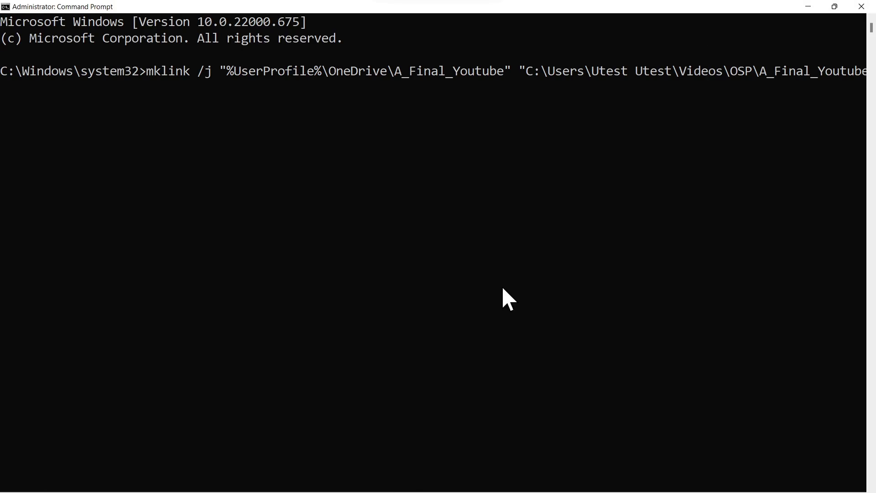
pyautogui.hotkey('alt', 'Tab')
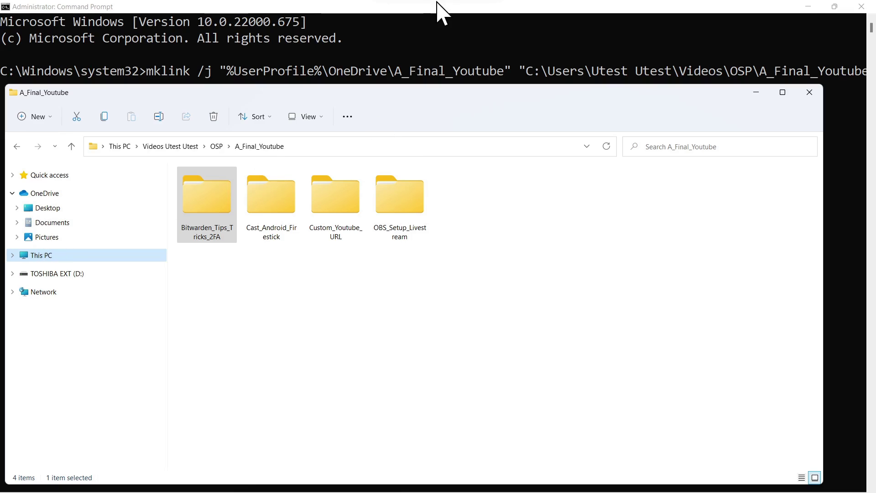
pyautogui.click(445, 14)
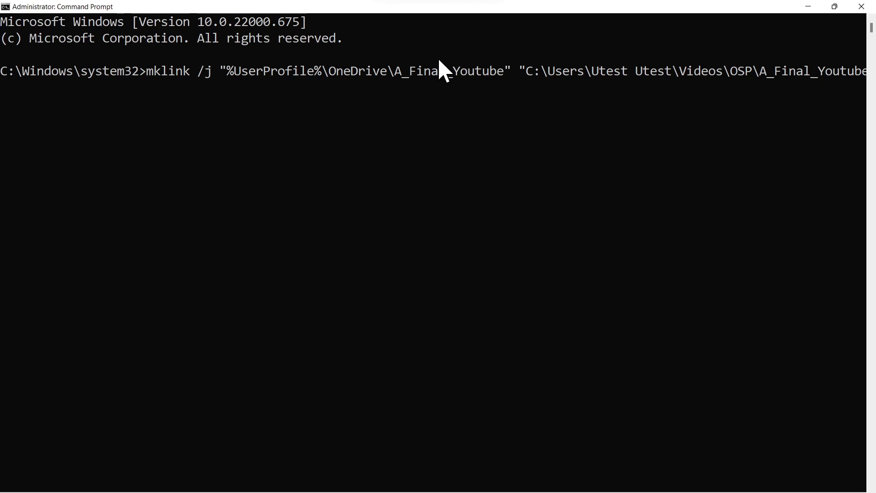
pyautogui.press('Return')
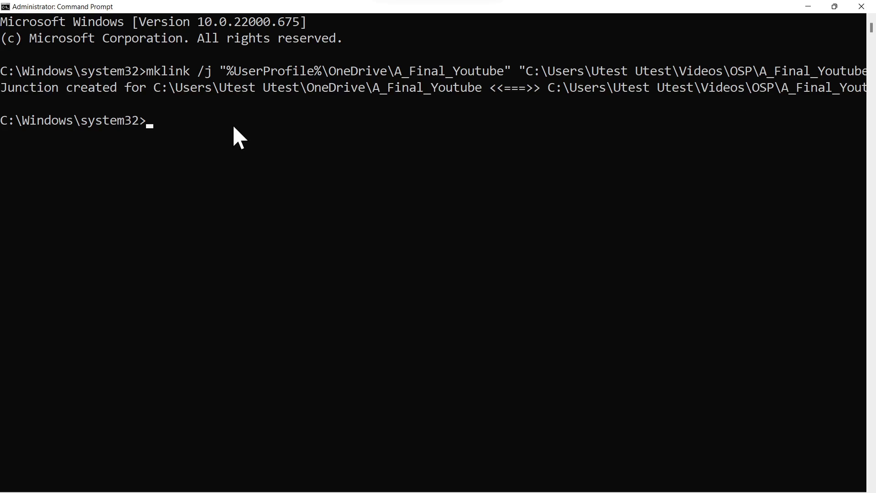
# Show OneDrive\A_Final_Youtube's syncing folders and presentation beside the Videos\OSP source folder window
pyautogui.click(808, 7)
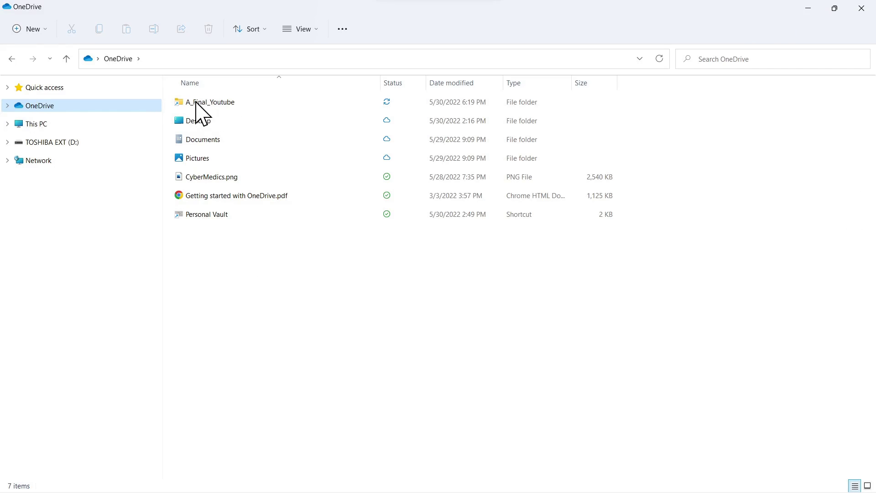
pyautogui.click(7, 106)
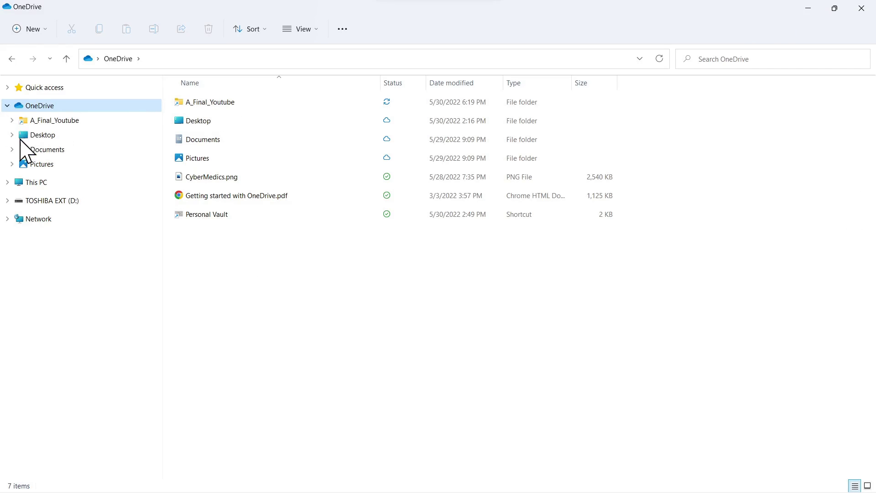
pyautogui.click(58, 121)
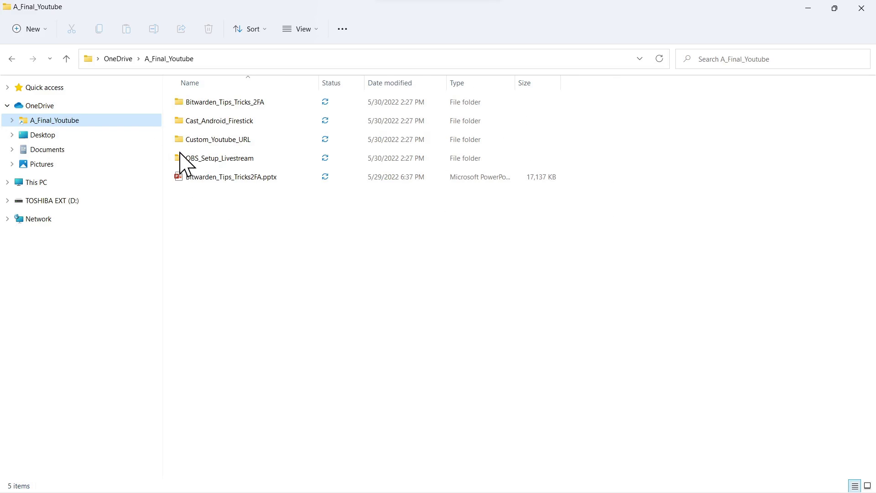
pyautogui.hotkey('alt', 'Tab')
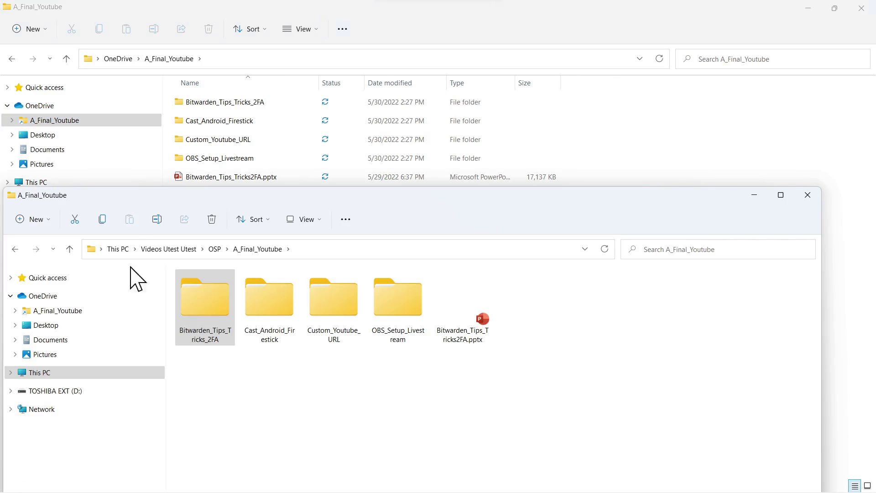
# Delete Bitwarden_Tips_Tricks2FA.pptx from the Videos\OSP source folder
pyautogui.rightClick(457, 338)
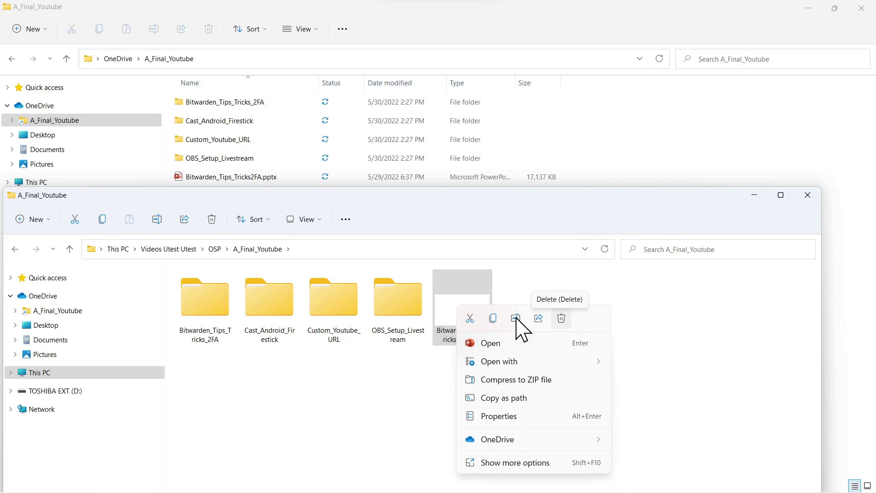
pyautogui.click(562, 320)
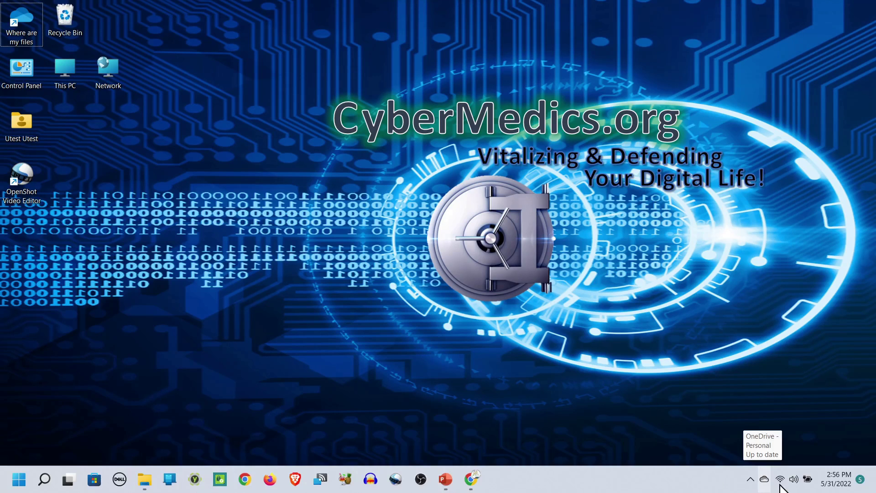
# View OneDrive online and check its Recycle bin for the deleted Bitwarden_Tips_Tricks2FA.pptx
pyautogui.click(764, 479)
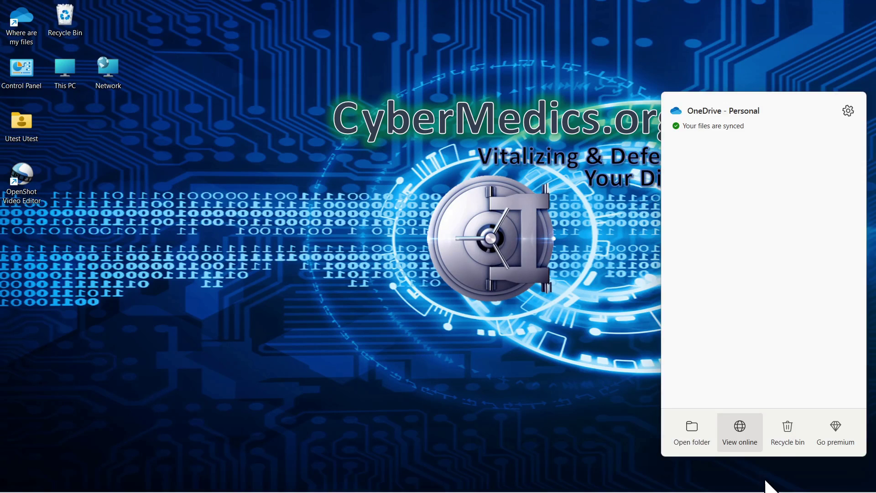
pyautogui.click(742, 432)
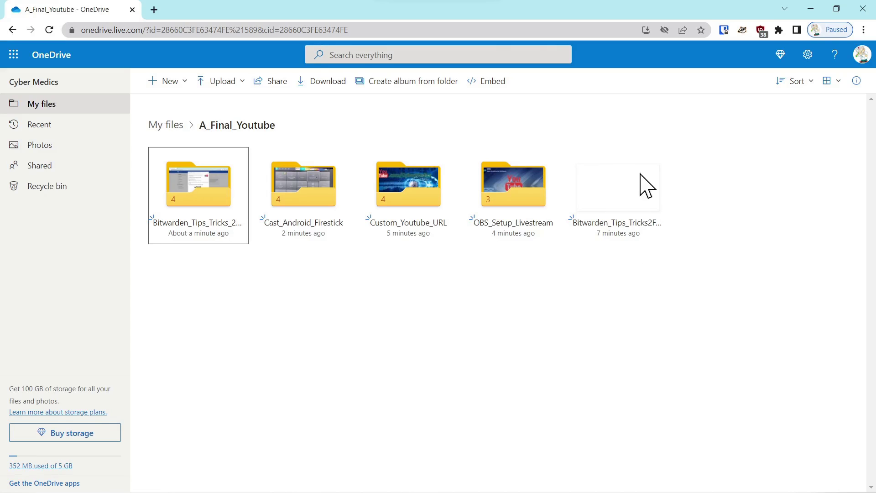
pyautogui.click(812, 8)
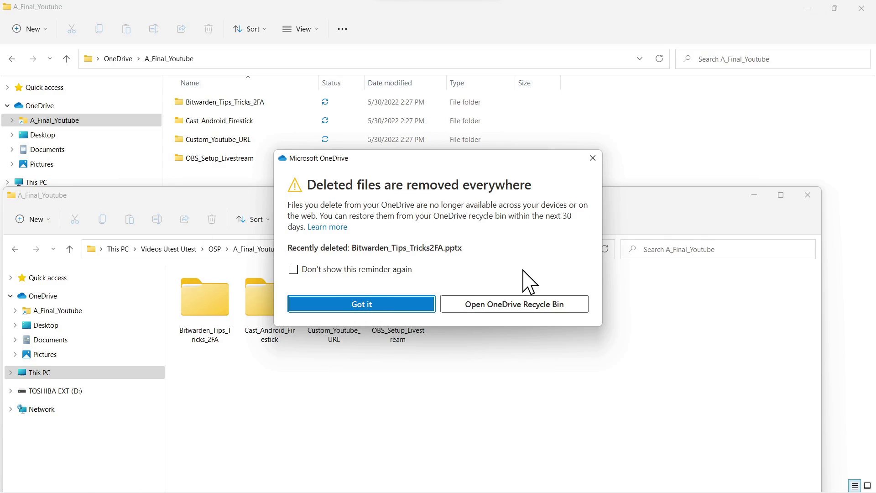
pyautogui.click(501, 306)
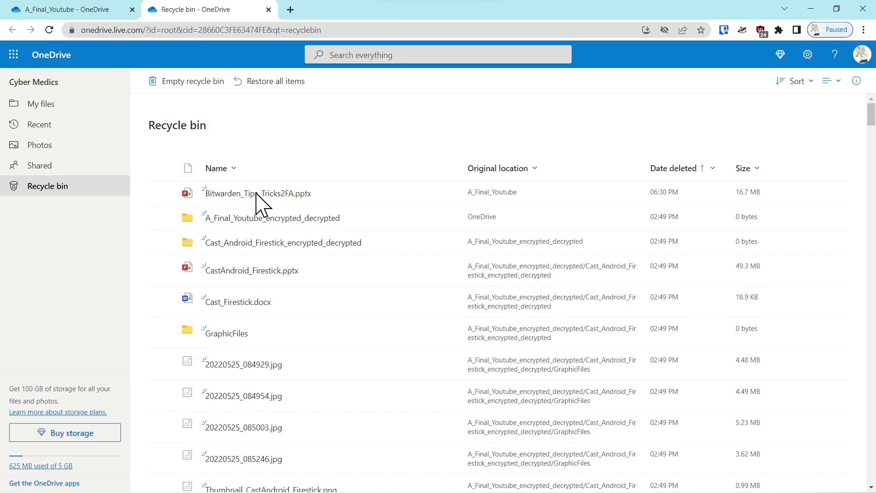
pyautogui.click(75, 12)
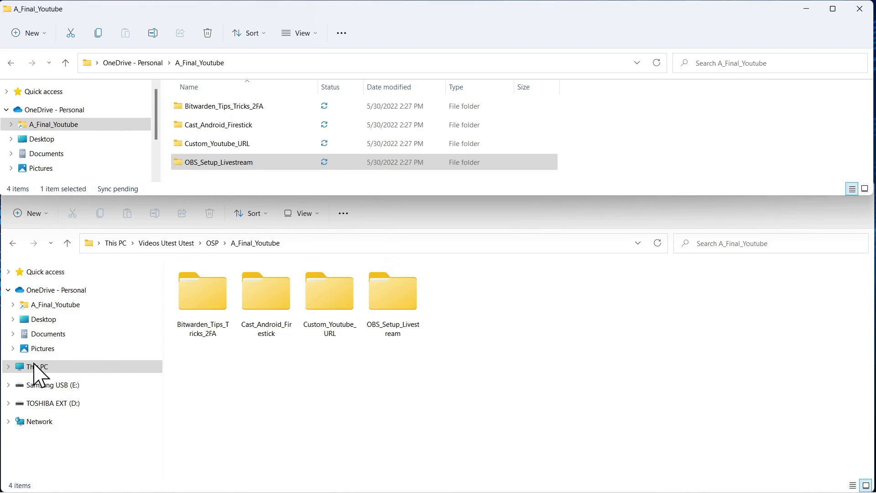
# Open OneDrive's backed-up Documents folder in a second File Explorer window
pyautogui.click(40, 335)
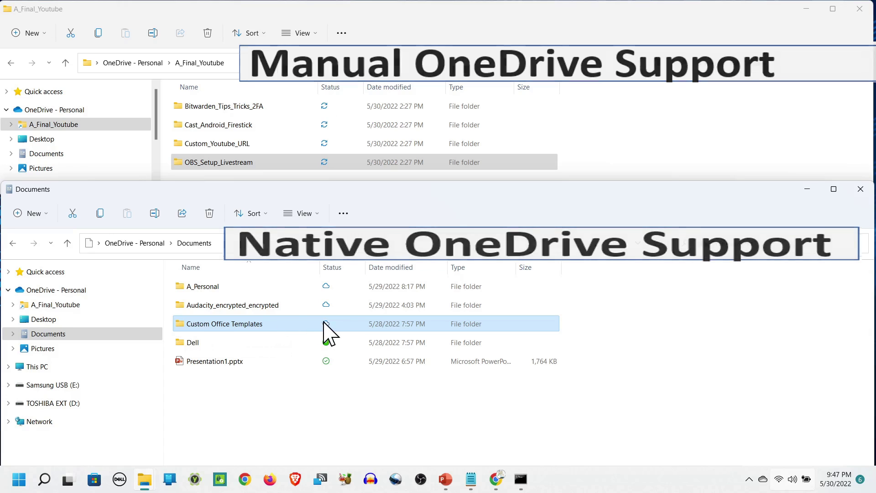
# Mark Custom Office Templates 'Always keep on this device' and free up space for Presentation1.pptx
pyautogui.rightClick(301, 325)
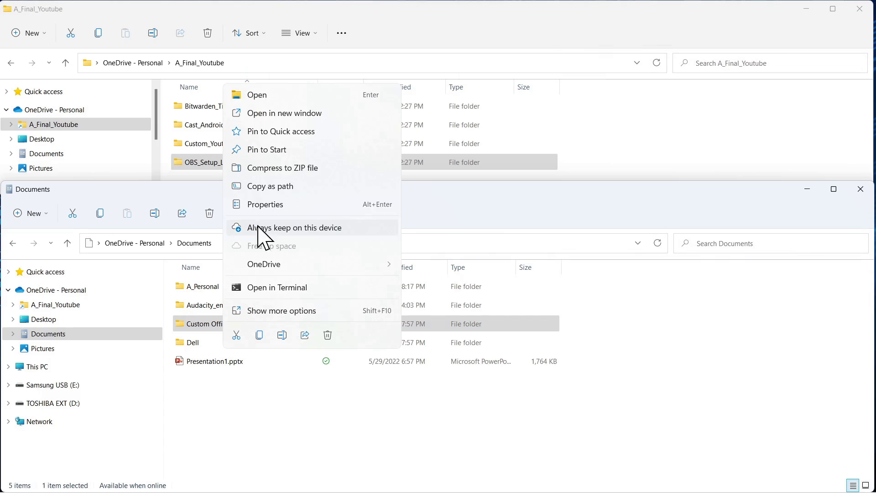
pyautogui.click(303, 228)
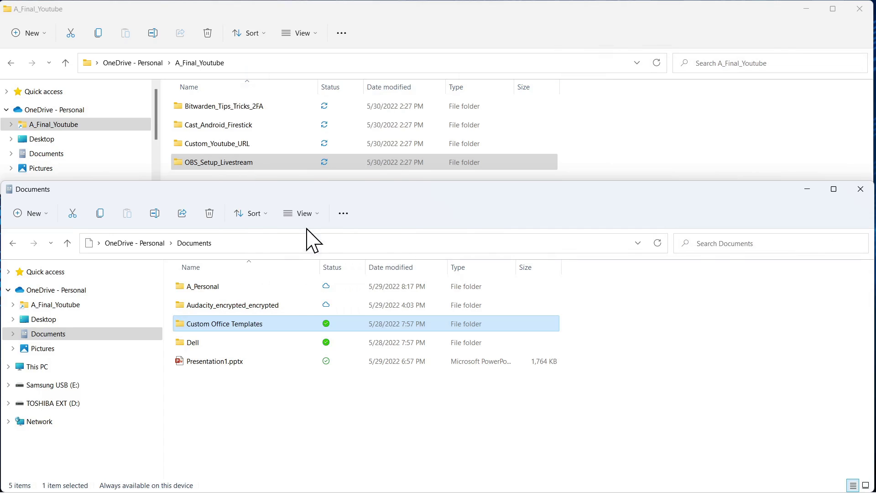
pyautogui.rightClick(234, 376)
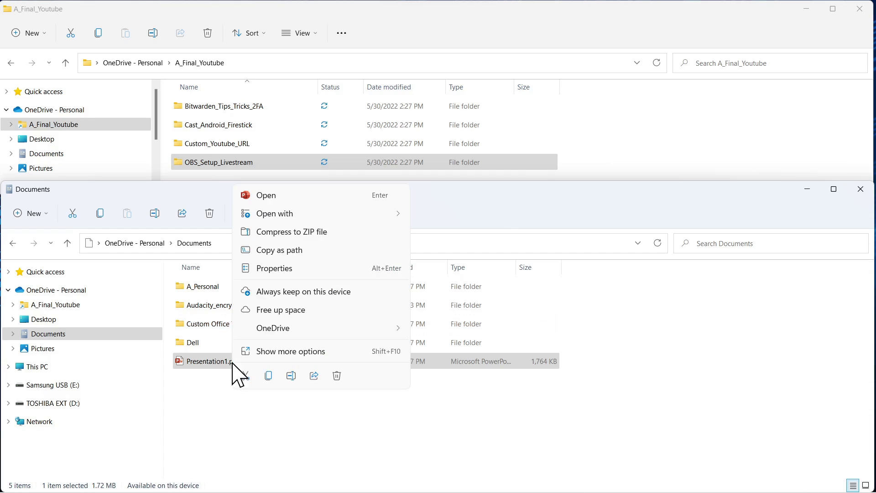
pyautogui.click(292, 311)
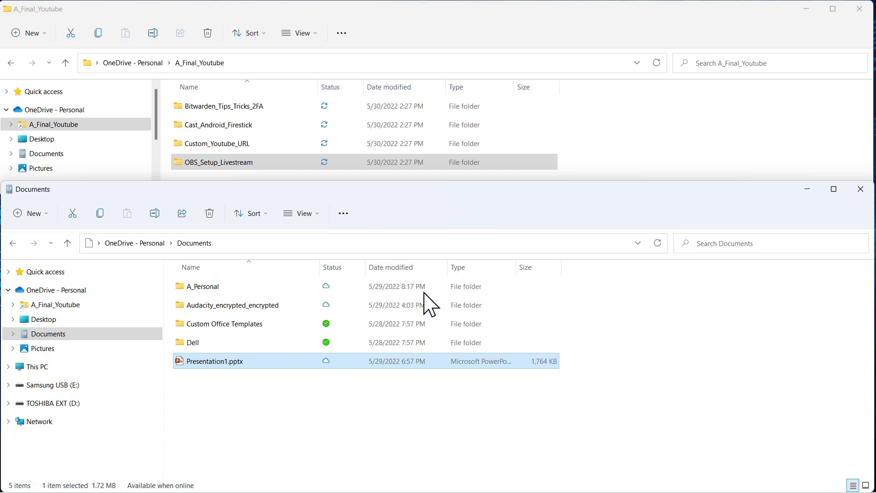
pyautogui.rightClick(264, 165)
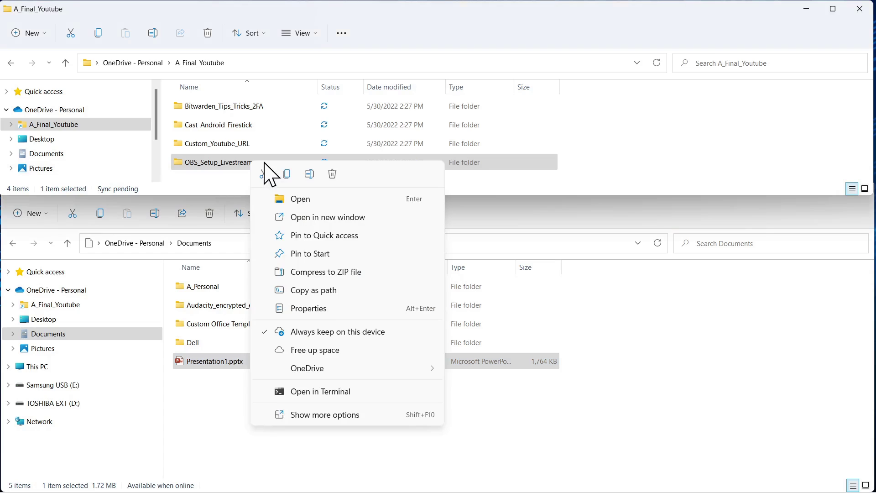
pyautogui.click(321, 349)
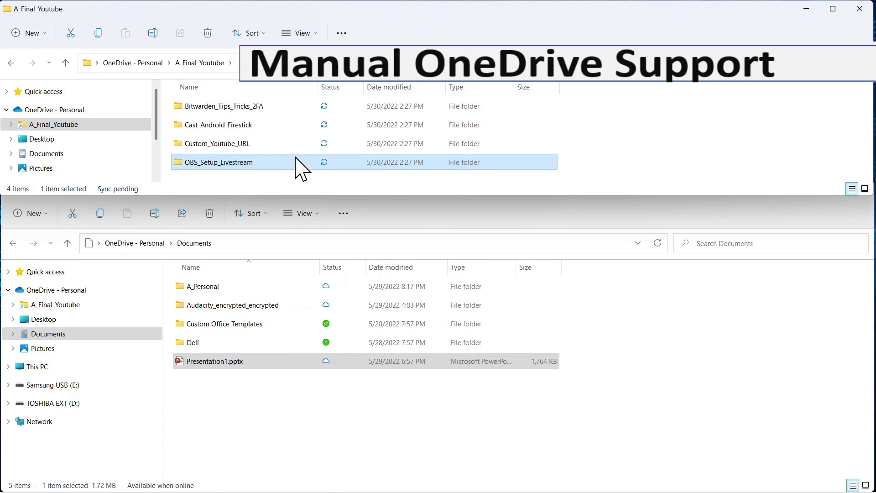